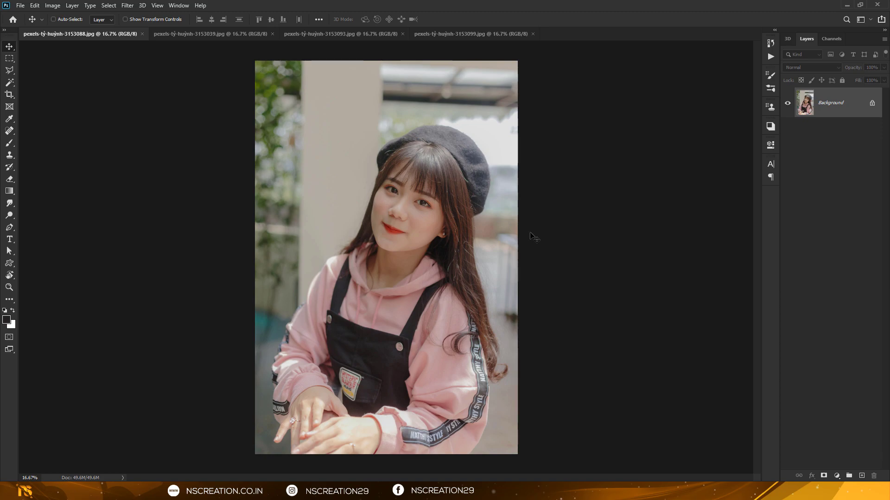
Duplicate the portrait's Background layer into a Background copy layer
{"action": "left_click_drag", "start_coordinate": [820, 112], "coordinate": [824, 149]}
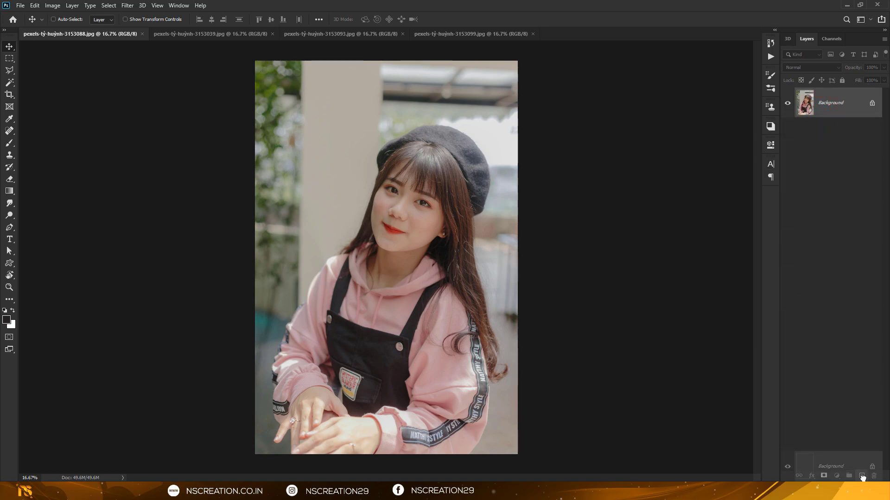
{"action": "left_click_drag", "start_coordinate": [824, 150], "coordinate": [861, 476]}
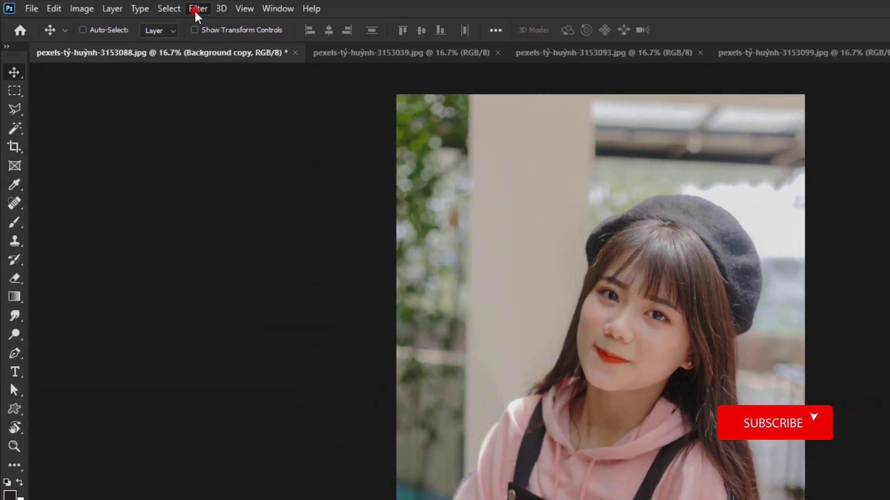
{"action": "left_click", "coordinate": [196, 11]}
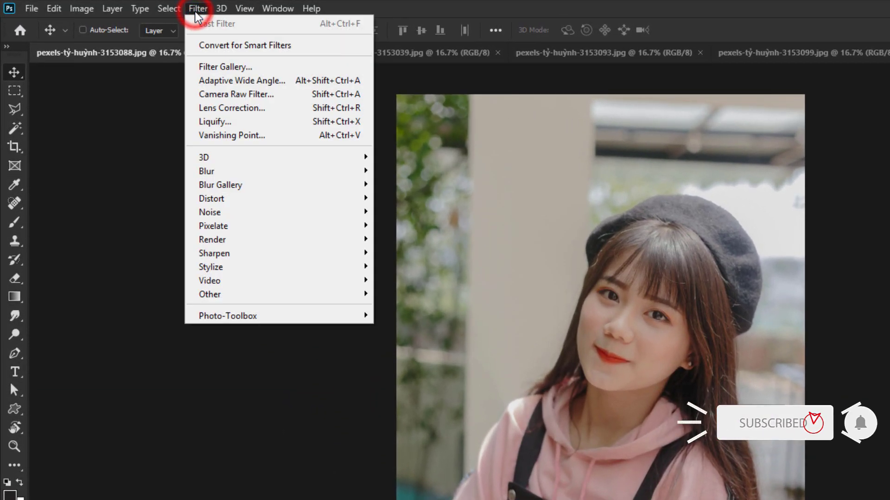
In Camera Raw's Basic panel, set Temperature +5, Tint +5 and Highlights -50
{"action": "left_click", "coordinate": [214, 94]}
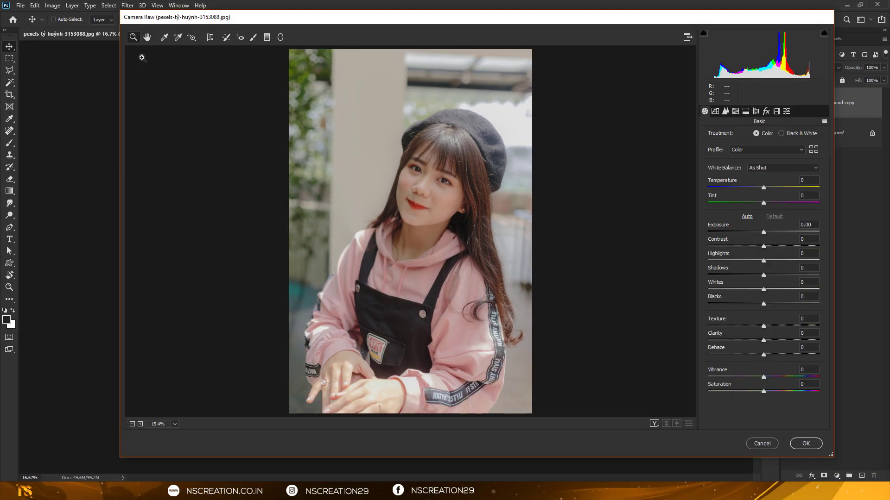
{"action": "left_click", "coordinate": [806, 180]}
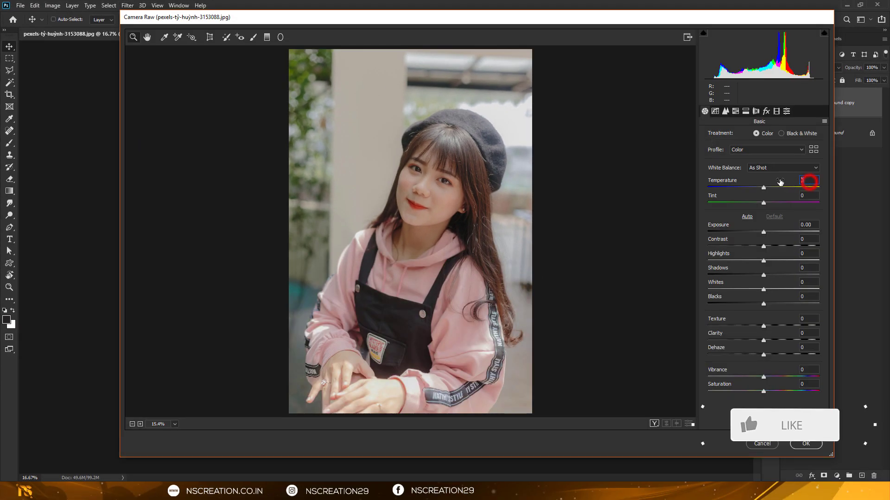
{"action": "type", "text": "5"}
{"action": "left_click", "coordinate": [808, 195]}
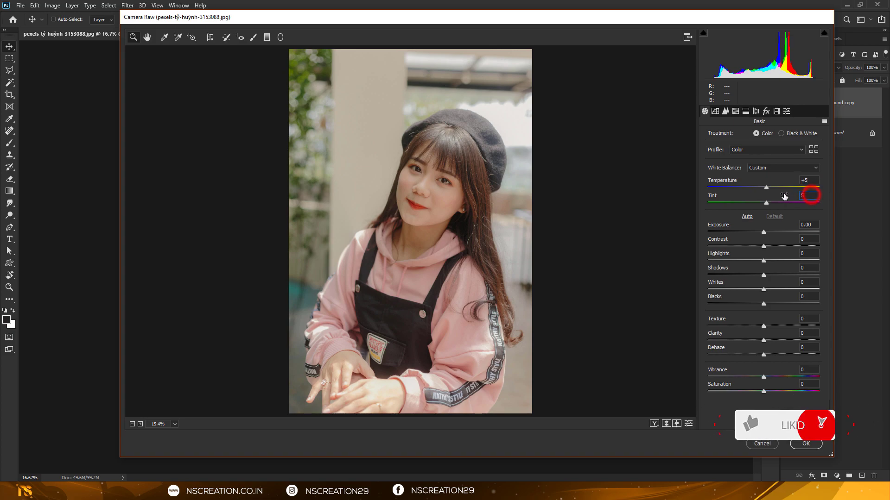
{"action": "type", "text": "5"}
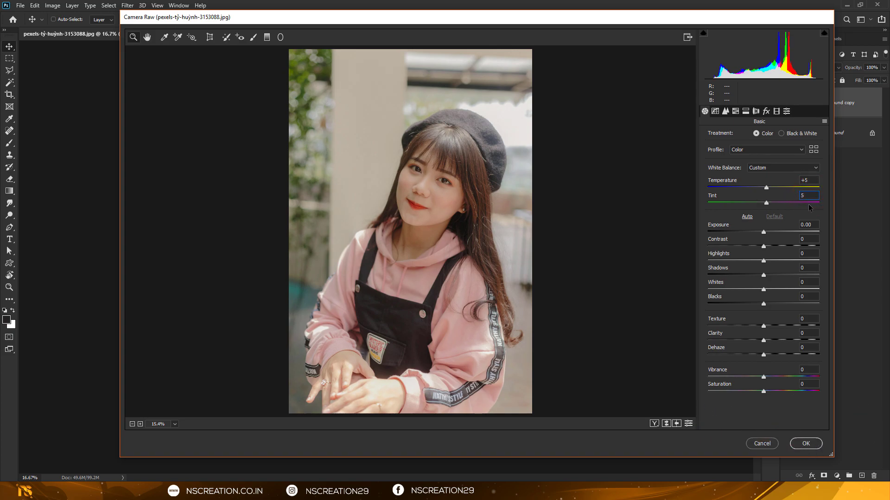
{"action": "left_click", "coordinate": [809, 253]}
{"action": "type", "text": "45"}
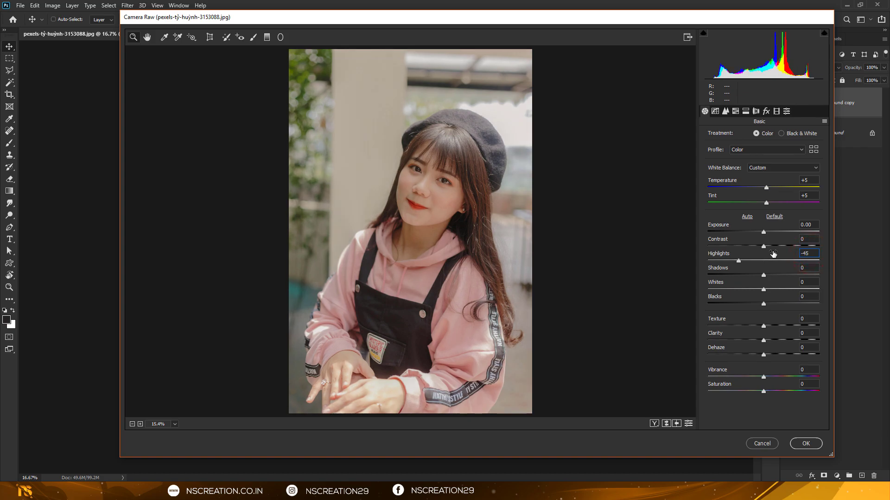
{"action": "key", "text": "BackSpace"}
{"action": "key", "text": "BackSpace"}
{"action": "type", "text": "0"}
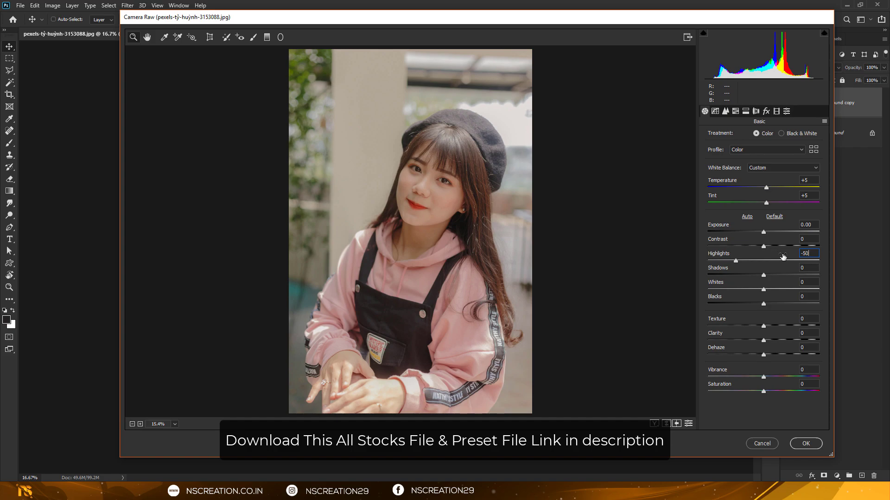
Set Whites -100, Blacks +37, Saturation -20 and Vibrance +48
{"action": "left_click", "coordinate": [807, 267]}
{"action": "type", "text": "-2"}
{"action": "left_click_drag", "start_coordinate": [763, 290], "coordinate": [705, 289]}
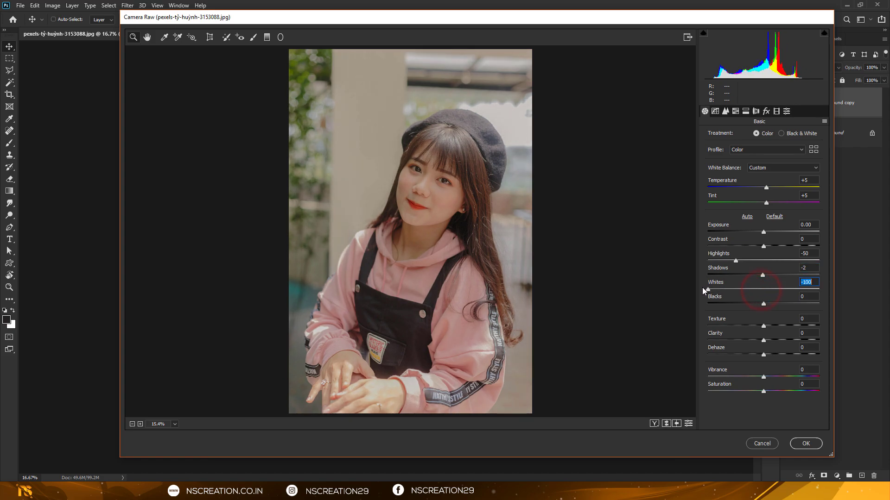
{"action": "left_click", "coordinate": [807, 296]}
{"action": "type", "text": "37"}
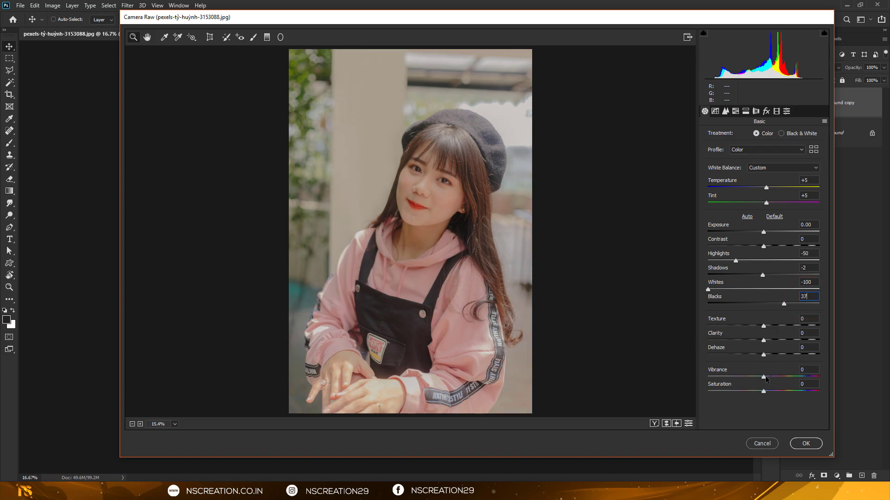
{"action": "left_click", "coordinate": [763, 391]}
{"action": "left_click_drag", "start_coordinate": [764, 392], "coordinate": [754, 391]}
{"action": "left_click", "coordinate": [765, 376]}
{"action": "left_click_drag", "start_coordinate": [769, 377], "coordinate": [789, 378]}
Add a tone curve point and move it to input 80, output 72
{"action": "left_click", "coordinate": [723, 113]}
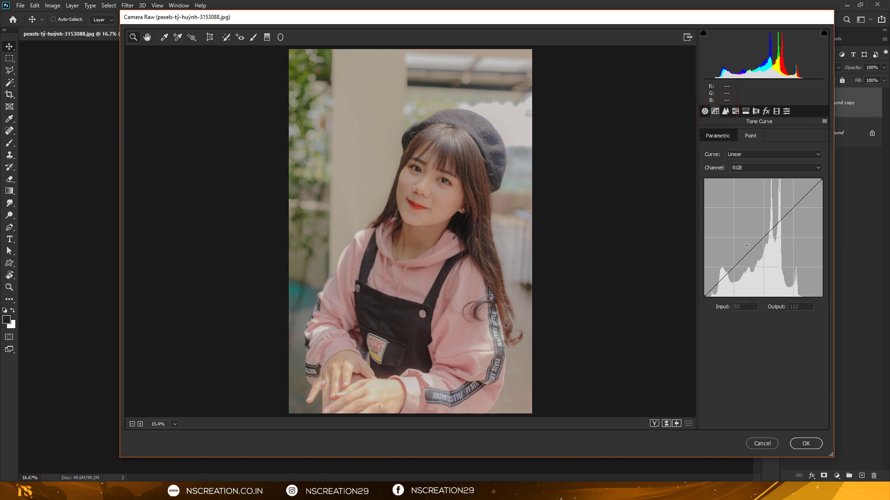
{"action": "left_click", "coordinate": [735, 267]}
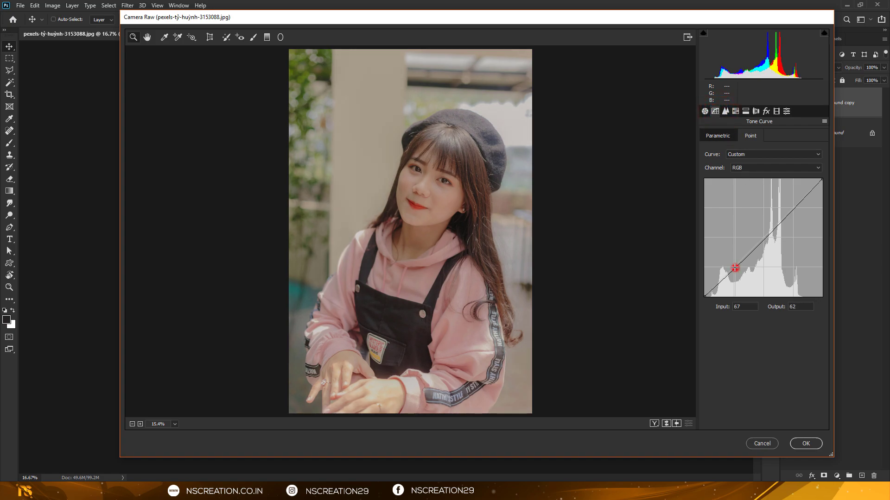
{"action": "left_click_drag", "start_coordinate": [734, 267], "coordinate": [740, 263]}
Shift HSL hues to Oranges -5 and Yellows, Greens, Aquas, Blues -100
{"action": "left_click", "coordinate": [725, 111]}
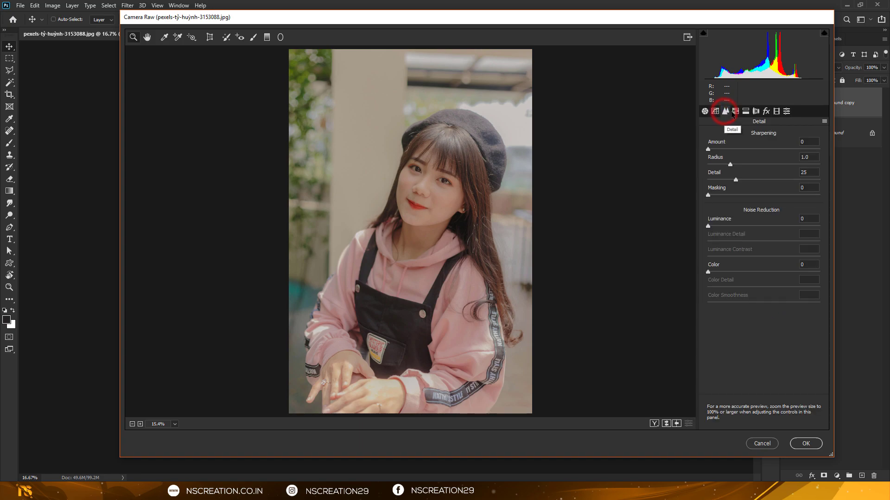
{"action": "left_click", "coordinate": [735, 111]}
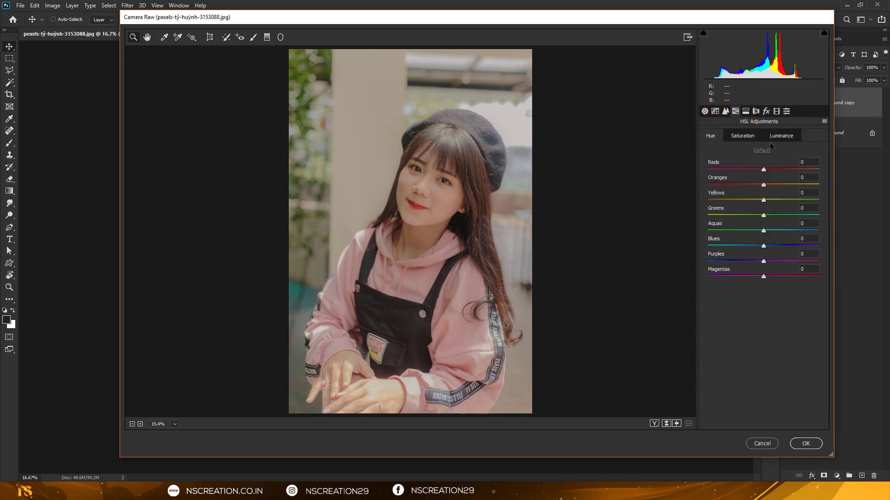
{"action": "left_click_drag", "start_coordinate": [763, 186], "coordinate": [705, 203]}
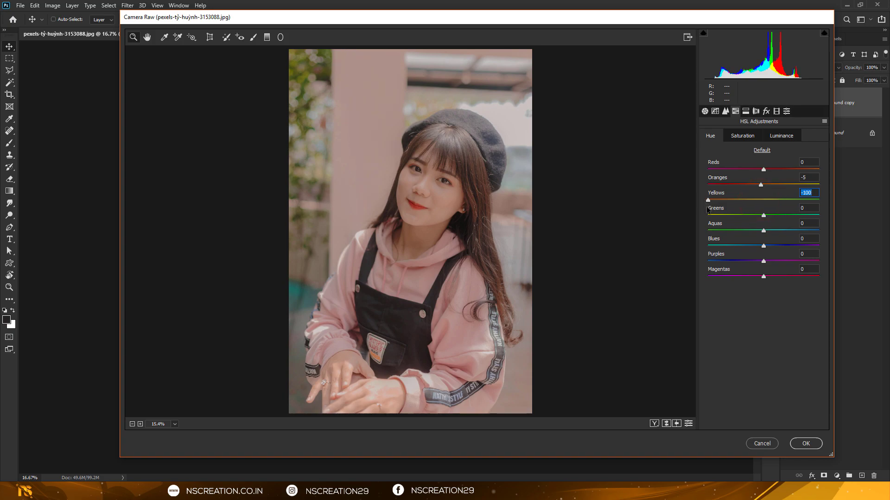
{"action": "left_click_drag", "start_coordinate": [764, 215], "coordinate": [704, 213]}
{"action": "left_click_drag", "start_coordinate": [763, 230], "coordinate": [705, 230]}
{"action": "left_click", "coordinate": [763, 246]}
{"action": "left_click_drag", "start_coordinate": [764, 246], "coordinate": [697, 243]}
Set HSL saturation: Reds +42, Yellows/Greens/Aquas -100, Blues -72, Purples -63, Magentas lowered
{"action": "left_click", "coordinate": [750, 136]}
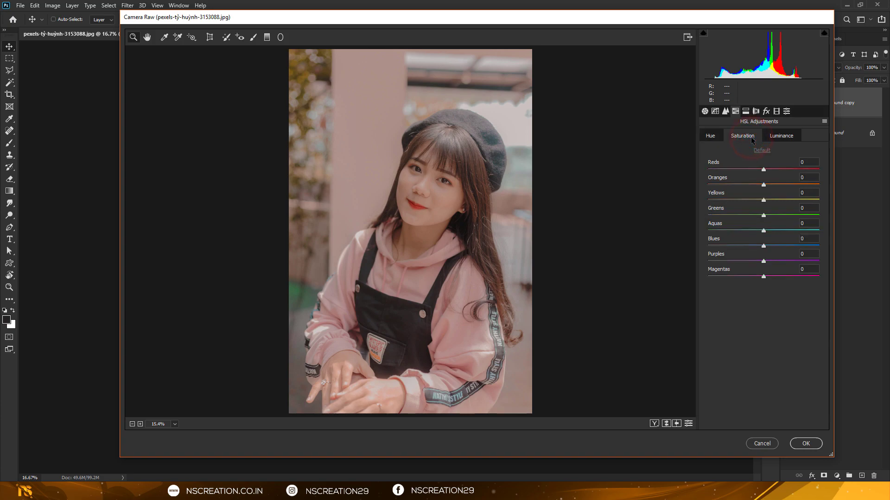
{"action": "left_click", "coordinate": [764, 169]}
{"action": "left_click_drag", "start_coordinate": [765, 172], "coordinate": [774, 172]}
{"action": "left_click_drag", "start_coordinate": [784, 170], "coordinate": [788, 171]}
{"action": "left_click_drag", "start_coordinate": [755, 200], "coordinate": [705, 201]}
{"action": "left_click_drag", "start_coordinate": [764, 215], "coordinate": [707, 215]}
{"action": "left_click_drag", "start_coordinate": [763, 231], "coordinate": [705, 234]}
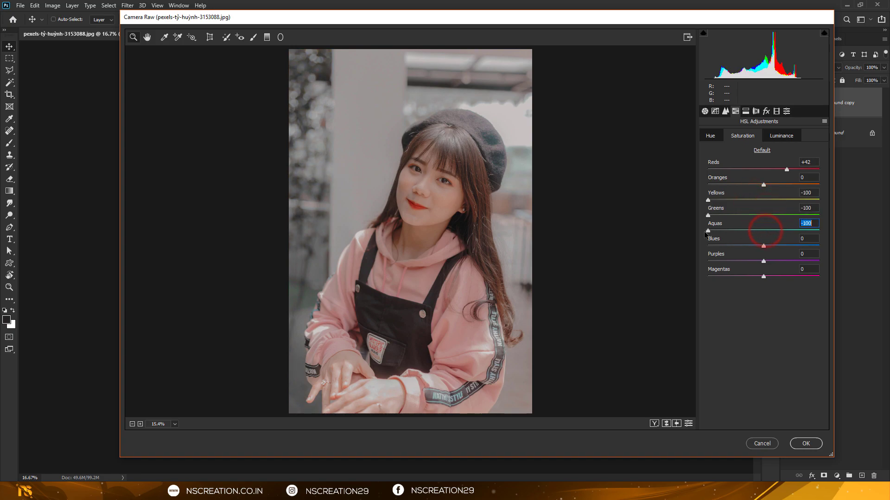
{"action": "left_click_drag", "start_coordinate": [764, 246], "coordinate": [724, 245]}
{"action": "left_click_drag", "start_coordinate": [763, 260], "coordinate": [739, 262]}
{"action": "left_click_drag", "start_coordinate": [763, 277], "coordinate": [747, 277]}
Raise HSL luminance to Oranges +23, Yellows +28, Greens +25 and Blues +65
{"action": "left_click", "coordinate": [778, 137]}
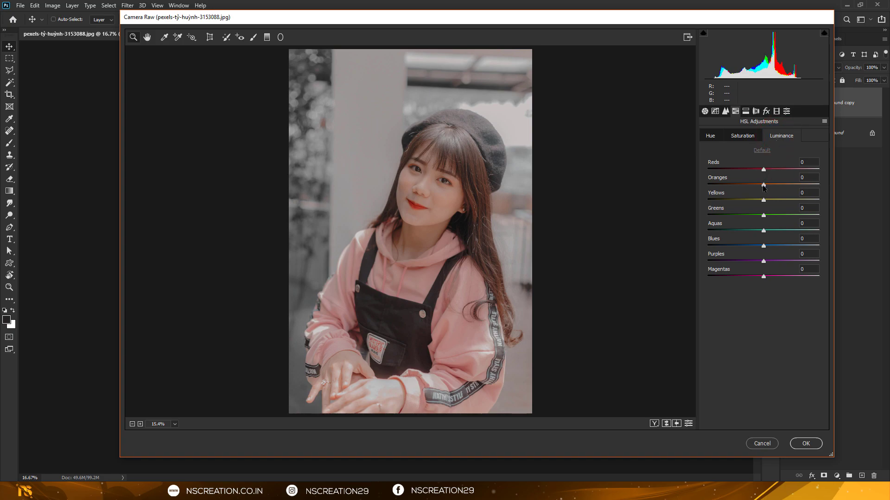
{"action": "left_click_drag", "start_coordinate": [763, 187], "coordinate": [775, 189]}
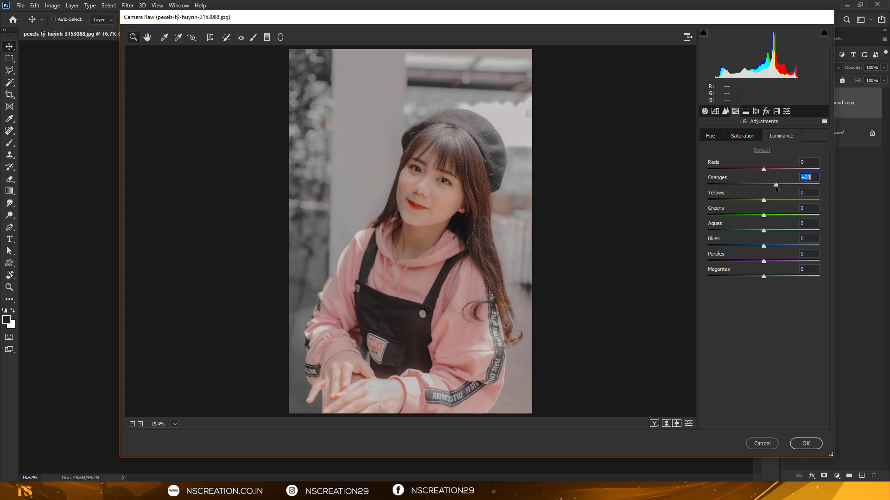
{"action": "left_click_drag", "start_coordinate": [765, 201], "coordinate": [780, 203]}
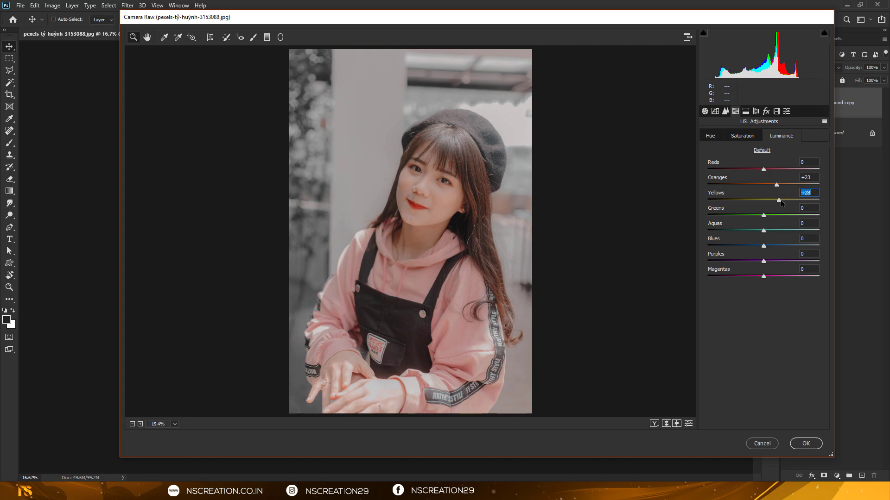
{"action": "left_click_drag", "start_coordinate": [764, 216], "coordinate": [779, 216]}
{"action": "left_click_drag", "start_coordinate": [763, 246], "coordinate": [794, 248]}
Apply noise reduction Luminance 9 and Color 10 with a slight sharpening boost
{"action": "left_click", "coordinate": [725, 112]}
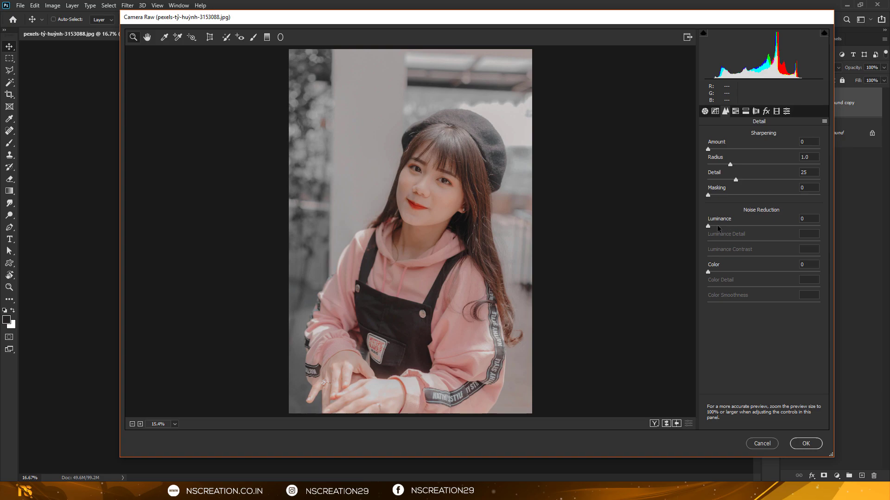
{"action": "left_click_drag", "start_coordinate": [713, 225], "coordinate": [718, 226]}
{"action": "left_click", "coordinate": [708, 272]}
{"action": "left_click_drag", "start_coordinate": [708, 271], "coordinate": [720, 273]}
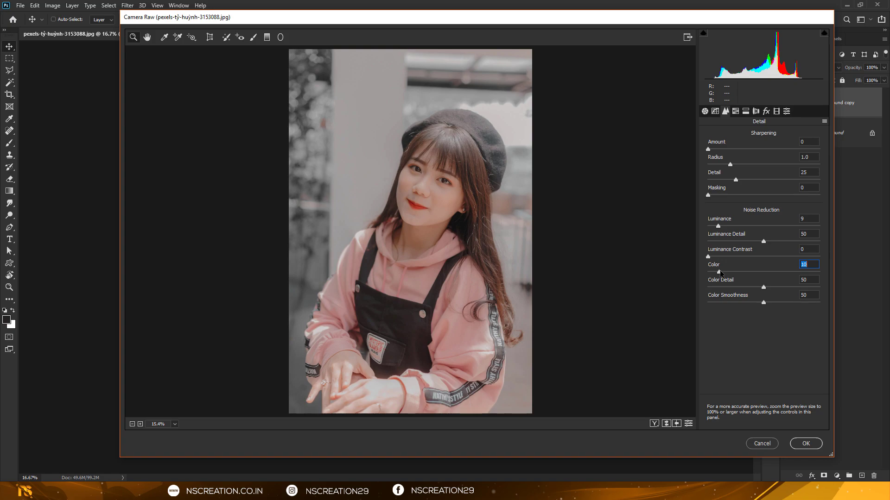
{"action": "left_click_drag", "start_coordinate": [708, 149], "coordinate": [716, 153]}
{"action": "left_click", "coordinate": [756, 111]}
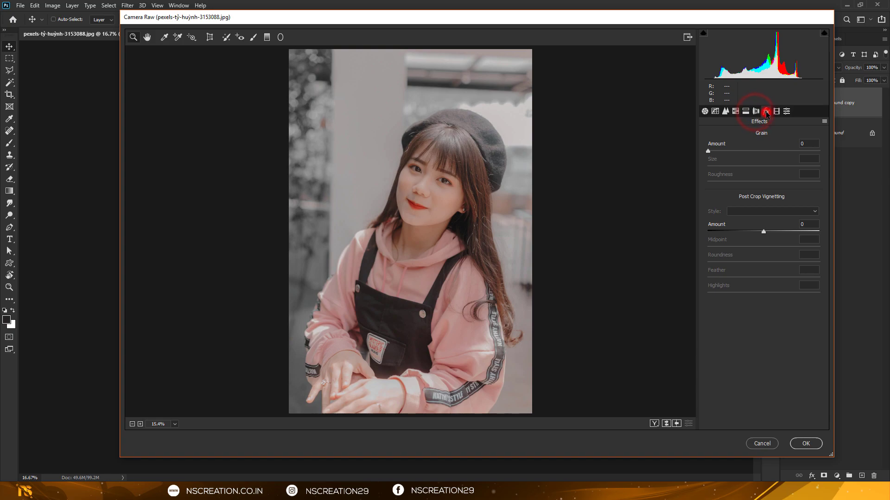
Split-tone highlights at hue 35, saturation 5 and shadows at hue 44
{"action": "left_click", "coordinate": [746, 111]}
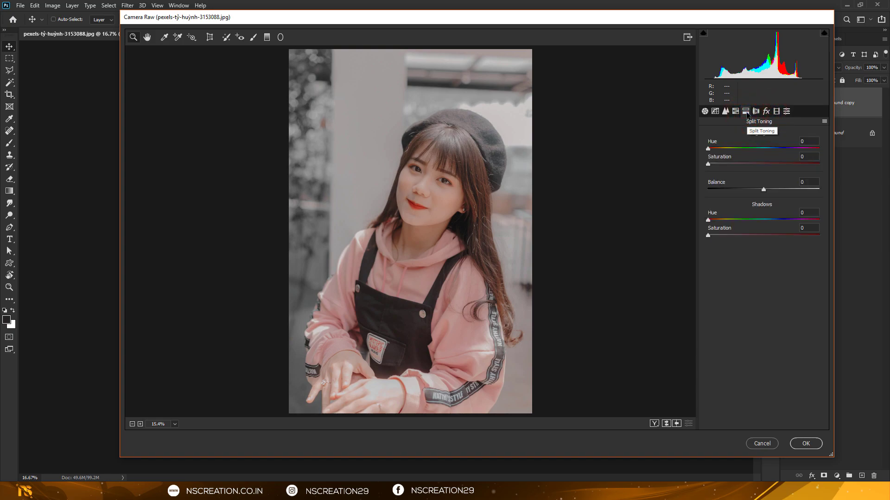
{"action": "left_click_drag", "start_coordinate": [708, 149], "coordinate": [718, 151]}
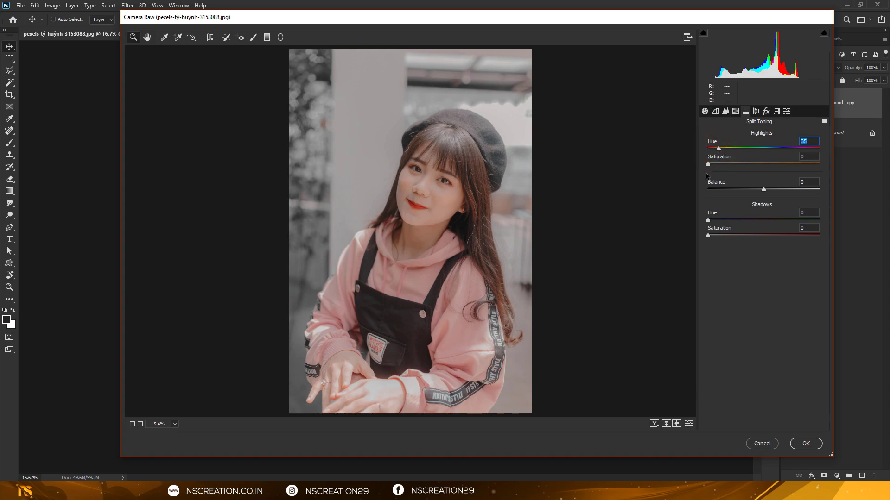
{"action": "left_click_drag", "start_coordinate": [707, 165], "coordinate": [714, 165]}
{"action": "left_click_drag", "start_coordinate": [708, 220], "coordinate": [725, 222]}
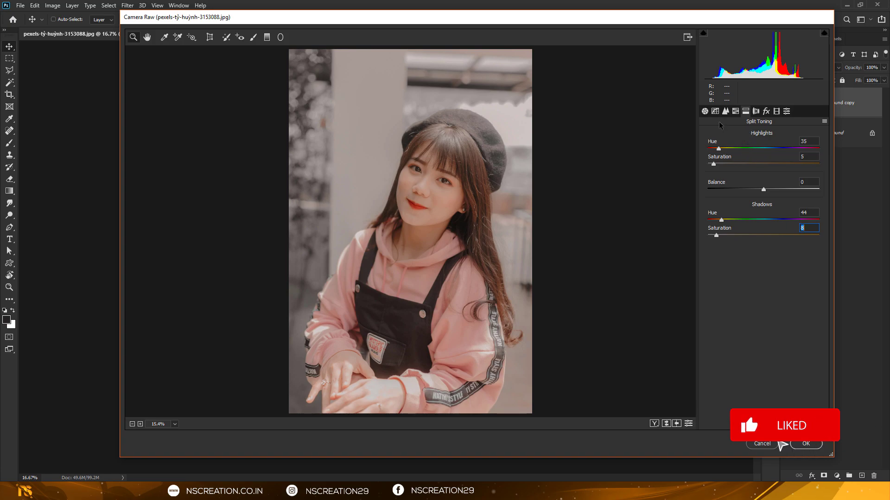
{"action": "left_click", "coordinate": [704, 111]}
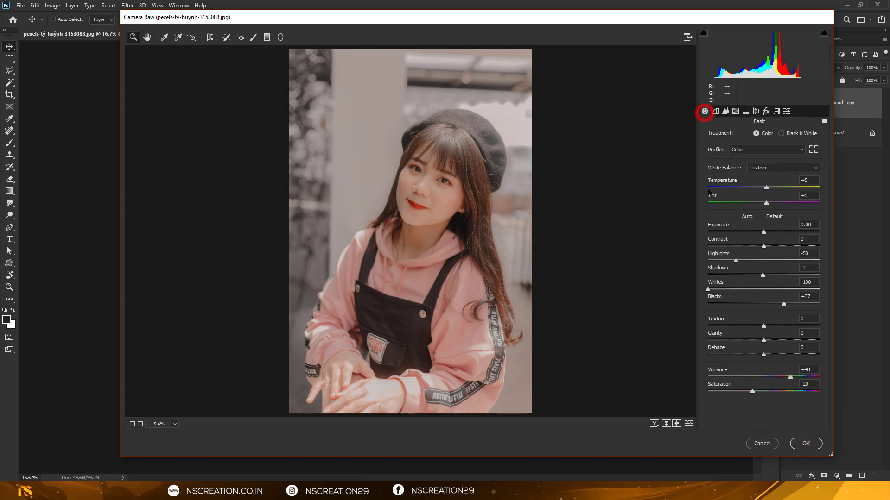
Save the Camera Raw settings to the Desktop as 'NSCREATION - Korean Pastel.xmp'
{"action": "left_click", "coordinate": [824, 122]}
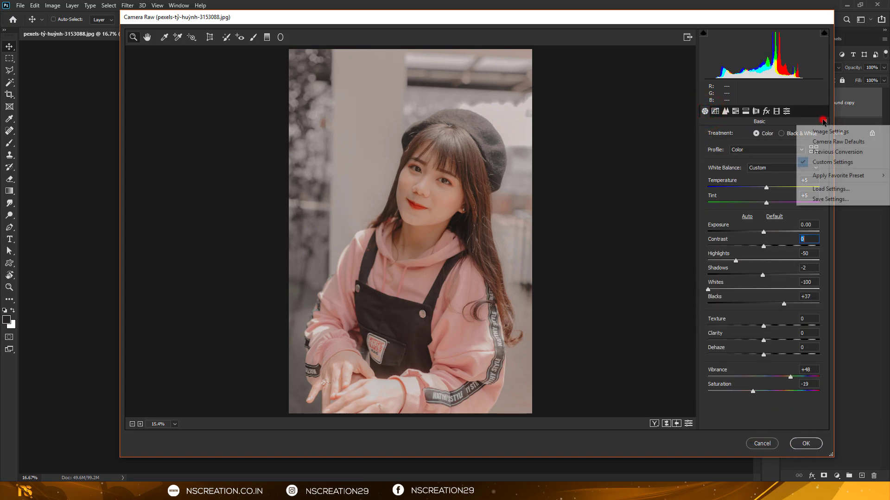
{"action": "left_click", "coordinate": [839, 199]}
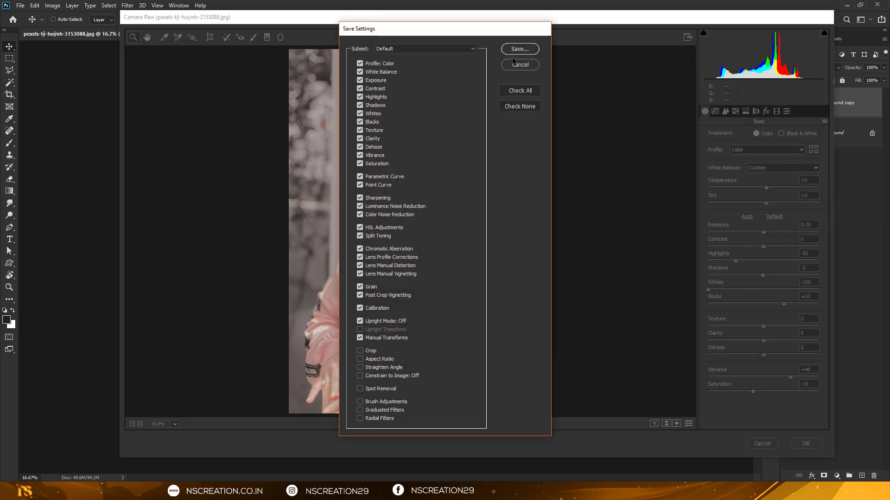
{"action": "left_click", "coordinate": [514, 50]}
{"action": "left_click", "coordinate": [404, 430]}
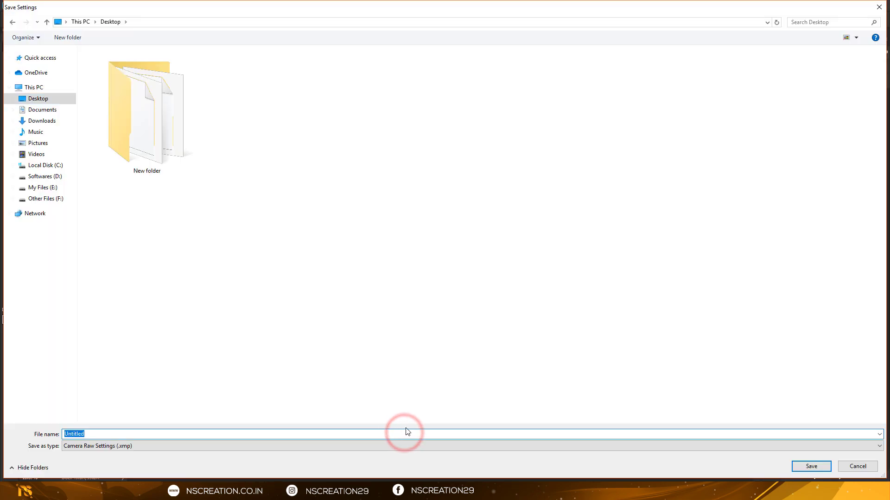
{"action": "type", "text": "NSCREATION - Korean Pastel"}
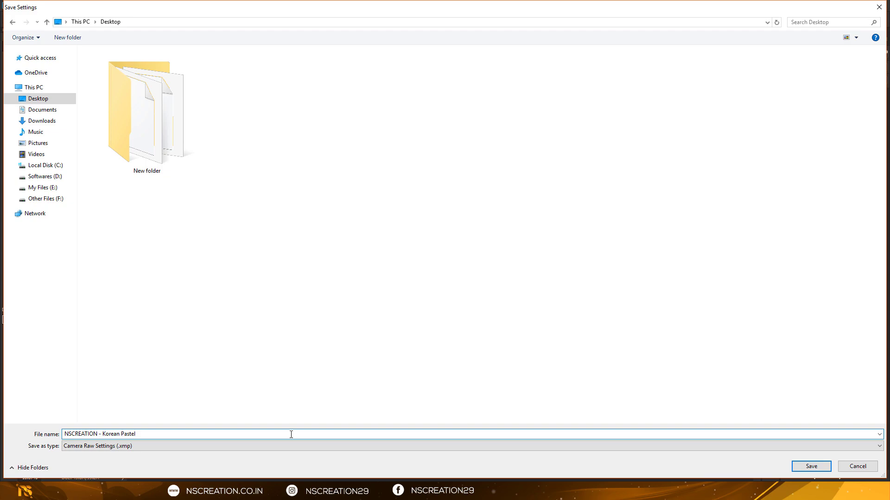
{"action": "key", "text": "Return"}
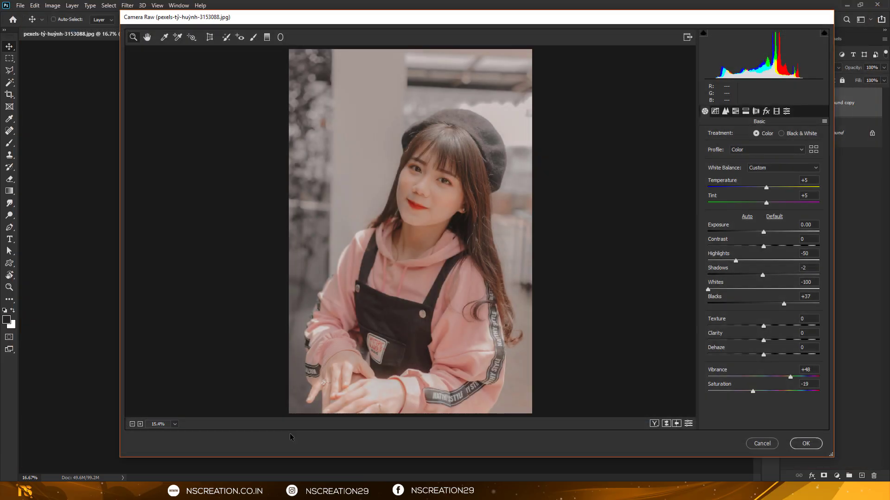
Commit the pastel grade on the first portrait, compare it with the original, and move to the second portrait
{"action": "left_click", "coordinate": [805, 444]}
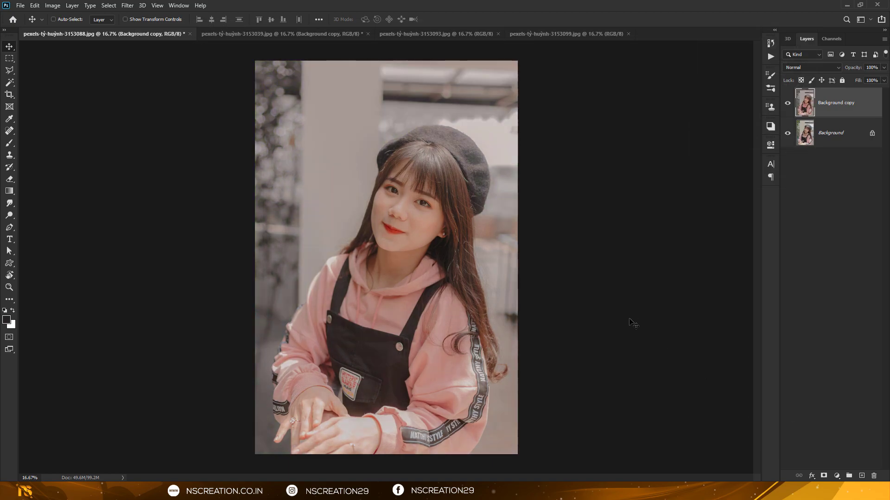
{"action": "left_click", "coordinate": [787, 103]}
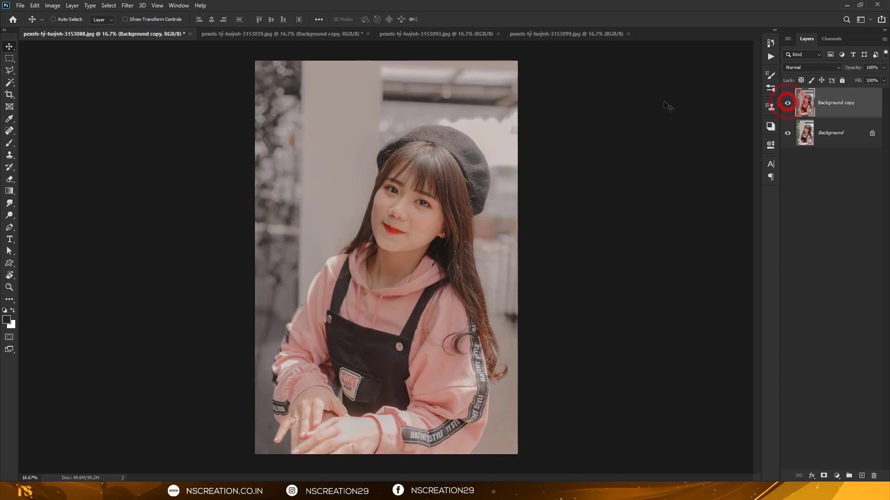
{"action": "left_click", "coordinate": [258, 35]}
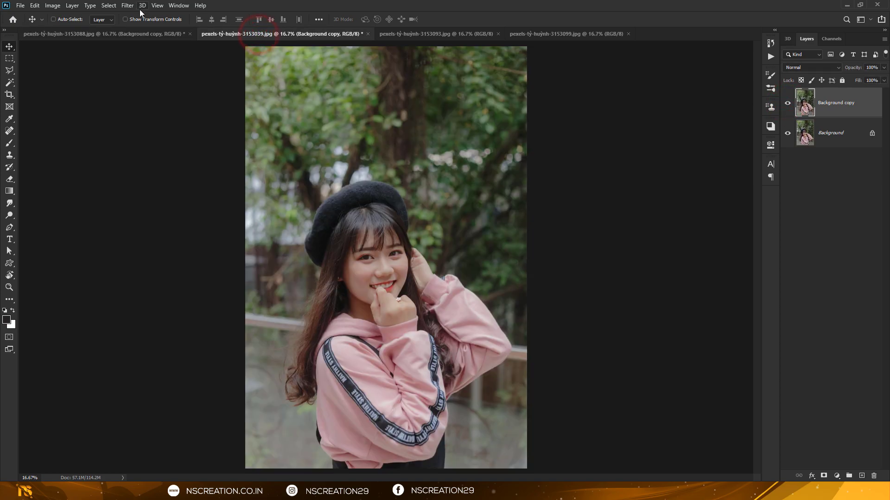
Apply the NSCREATION - Korean Pastel preset to the second portrait through Camera Raw's Load Settings
{"action": "left_click", "coordinate": [128, 5]}
{"action": "left_click", "coordinate": [145, 60]}
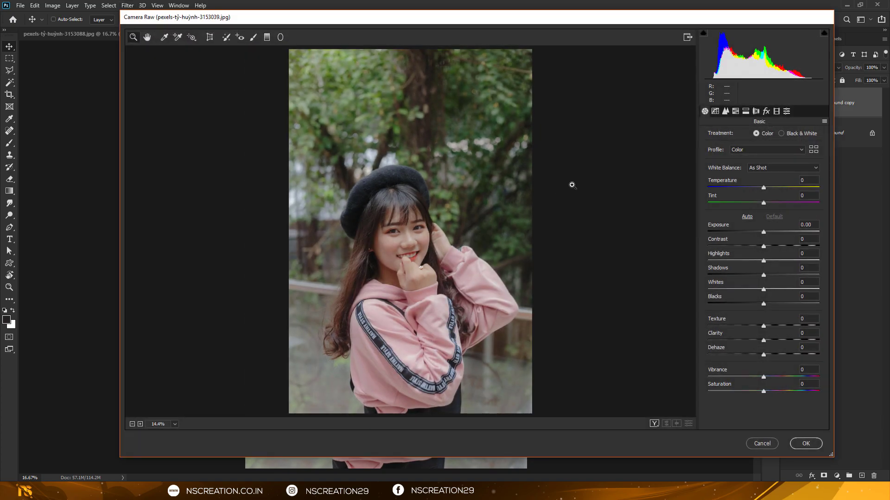
{"action": "left_click", "coordinate": [825, 122]}
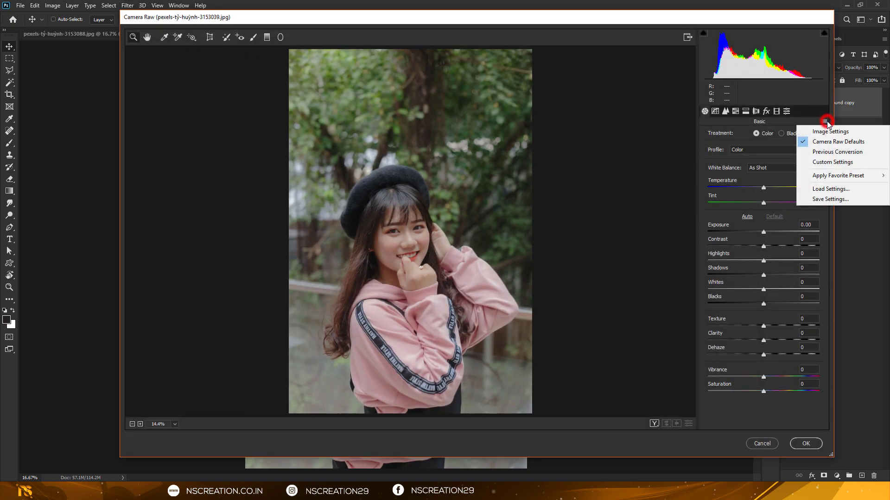
{"action": "left_click", "coordinate": [832, 190]}
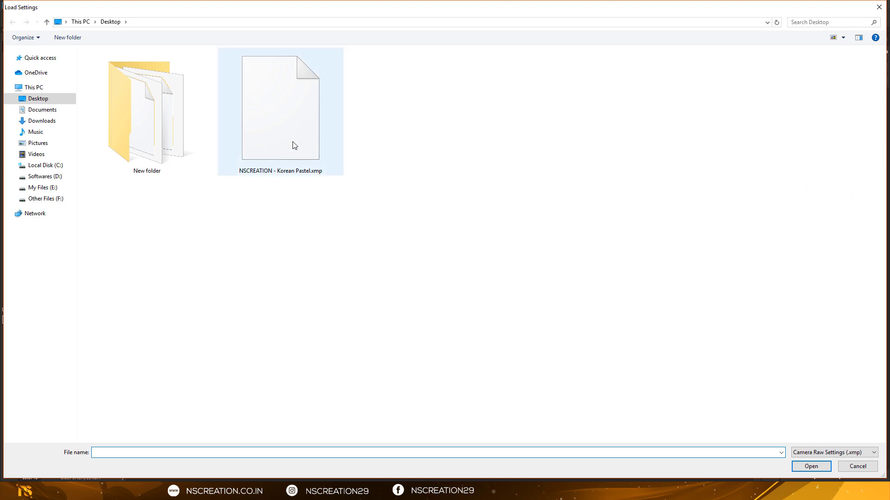
{"action": "left_click", "coordinate": [292, 141]}
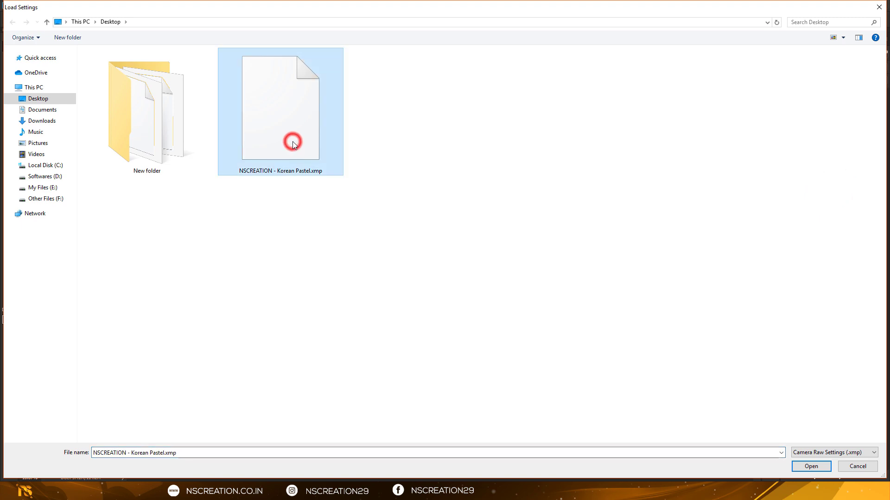
{"action": "left_click", "coordinate": [811, 466]}
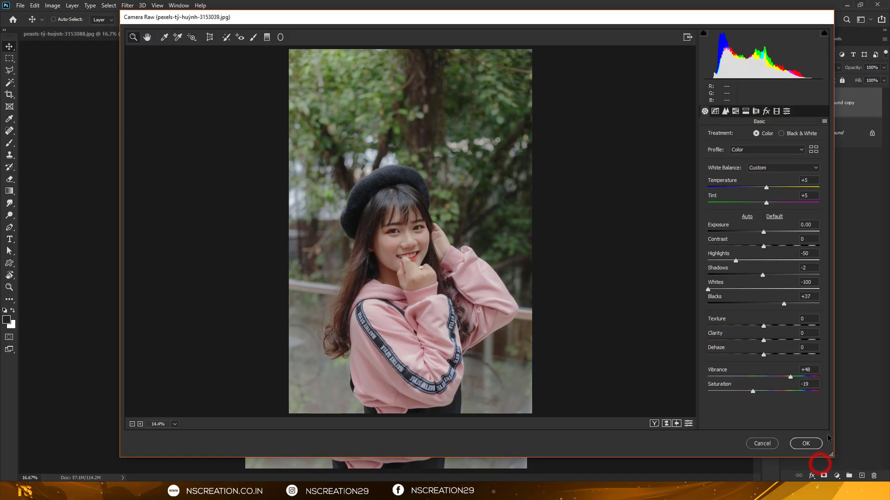
{"action": "left_click", "coordinate": [805, 443]}
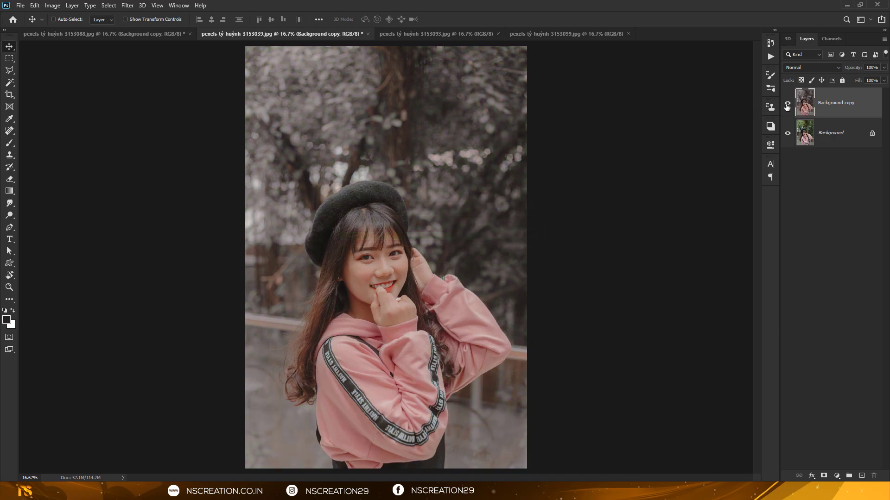
{"action": "left_click", "coordinate": [786, 107]}
Grade the third portrait with the loaded Korean Pastel .xmp preset in Camera Raw
{"action": "left_click", "coordinate": [474, 37]}
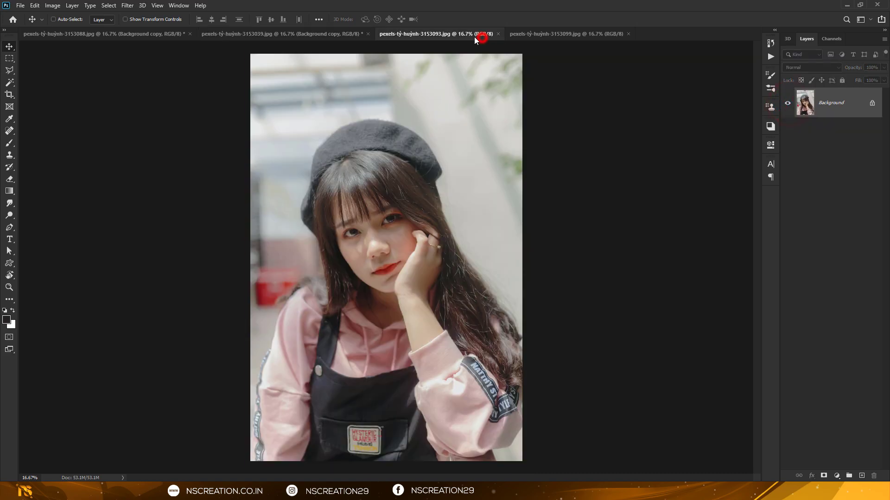
{"action": "left_click", "coordinate": [127, 5]}
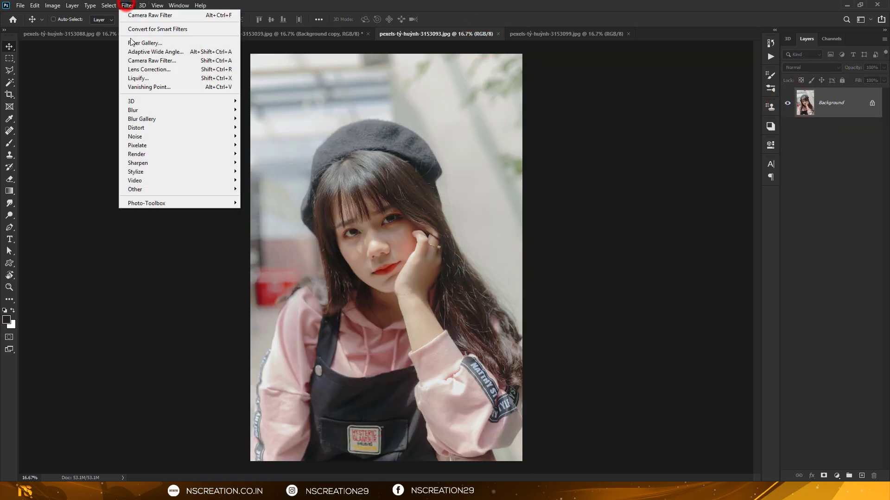
{"action": "left_click", "coordinate": [140, 60]}
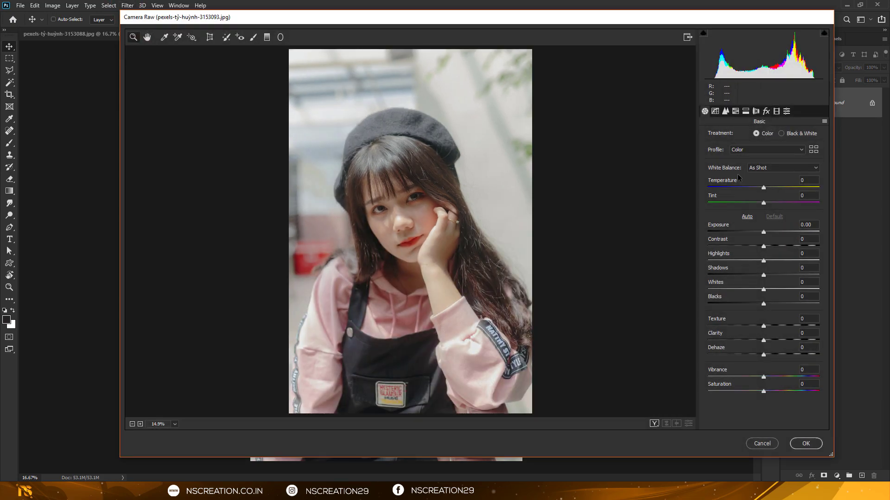
{"action": "left_click", "coordinate": [825, 122]}
{"action": "left_click", "coordinate": [822, 188]}
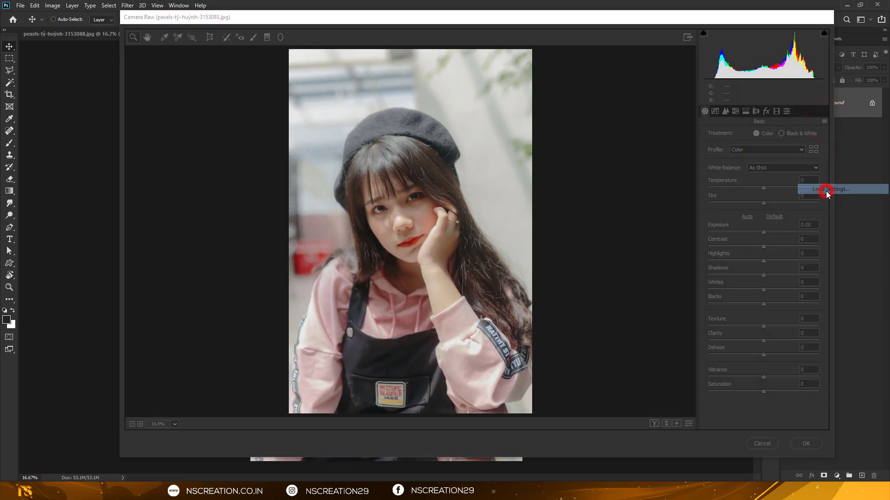
{"action": "double_click", "coordinate": [280, 133]}
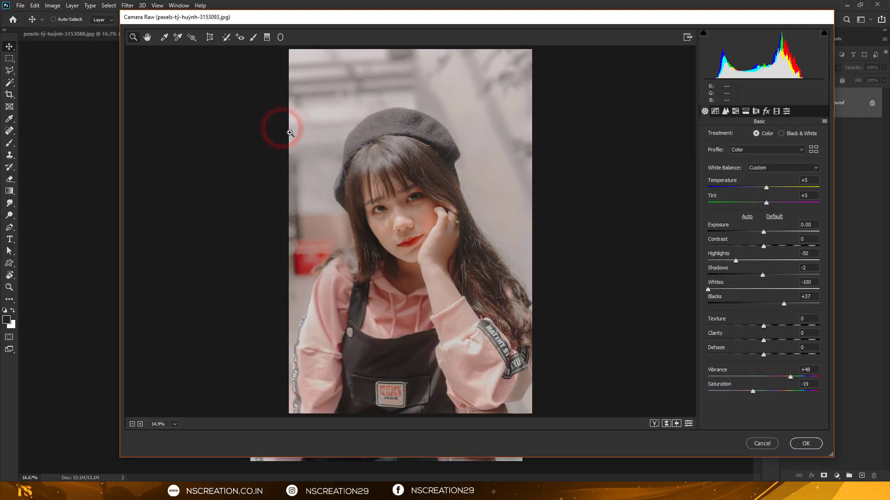
{"action": "left_click", "coordinate": [793, 444]}
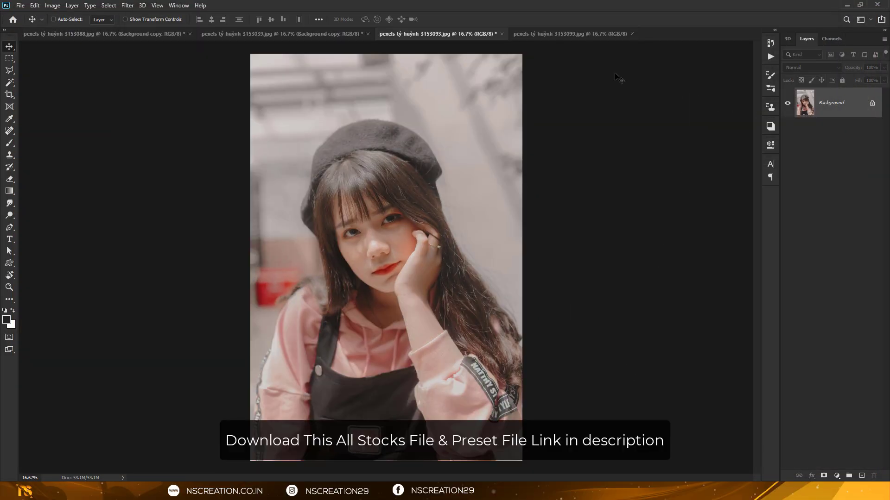
{"action": "left_click", "coordinate": [576, 37]}
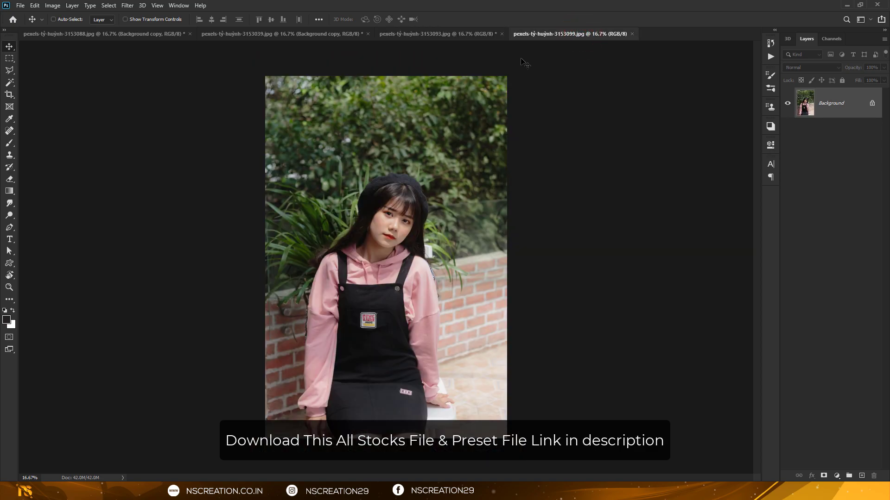
Apply the Korean Pastel .xmp via Camera Raw to a Layer 1 copy, then compare before/after
{"action": "key", "text": "ctrl+j"}
{"action": "left_click", "coordinate": [131, 5]}
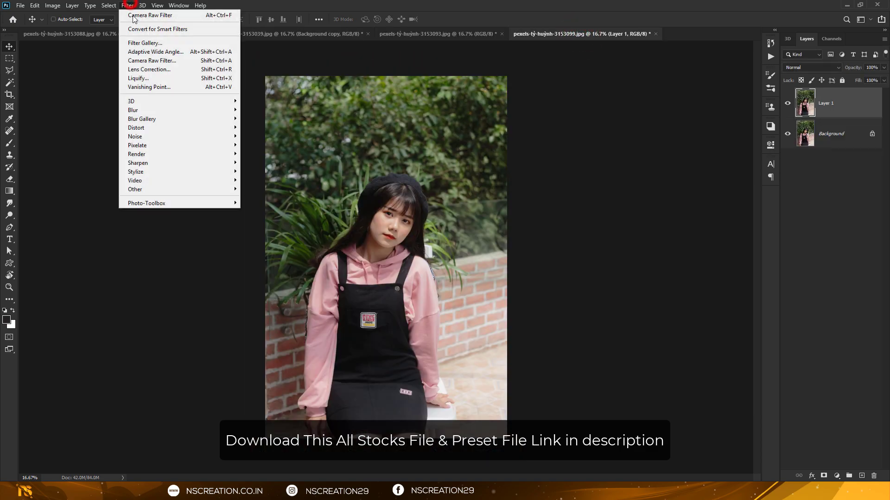
{"action": "left_click", "coordinate": [140, 58]}
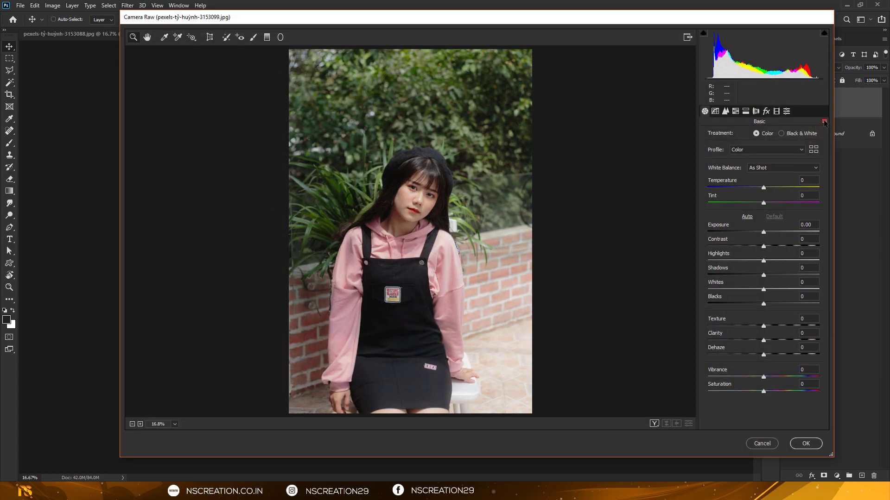
{"action": "left_click", "coordinate": [824, 122]}
{"action": "left_click", "coordinate": [816, 188]}
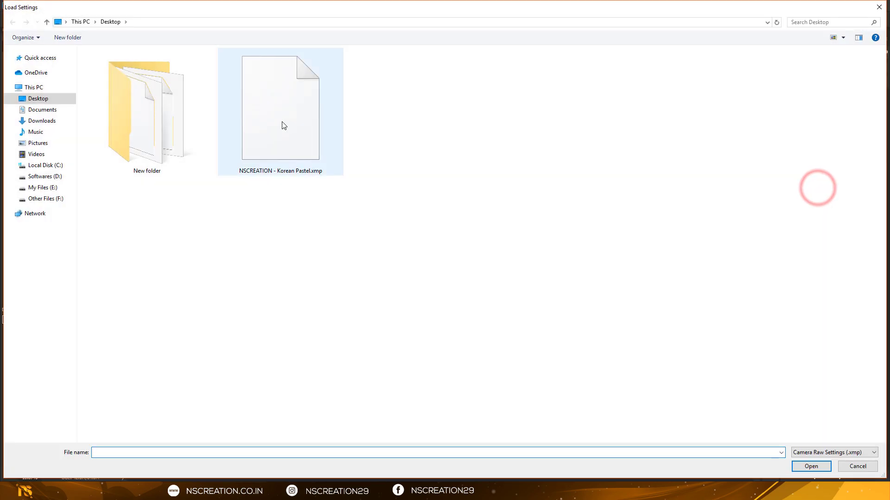
{"action": "double_click", "coordinate": [284, 125]}
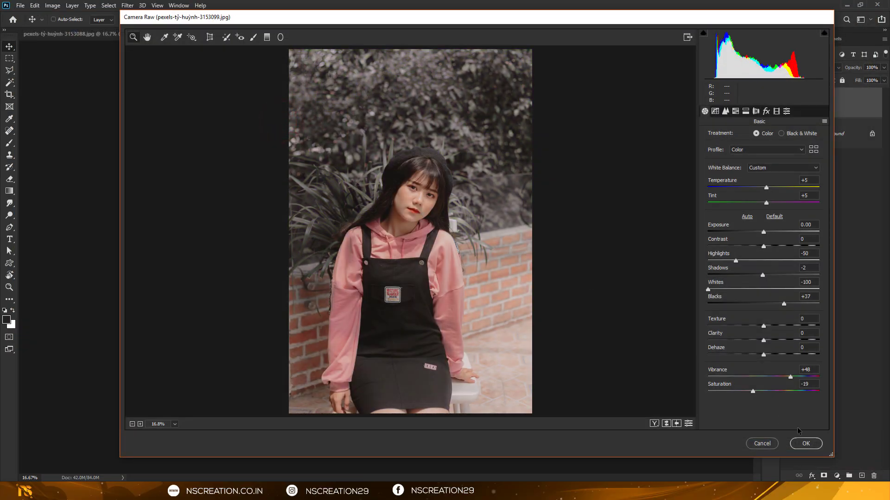
{"action": "left_click", "coordinate": [805, 443]}
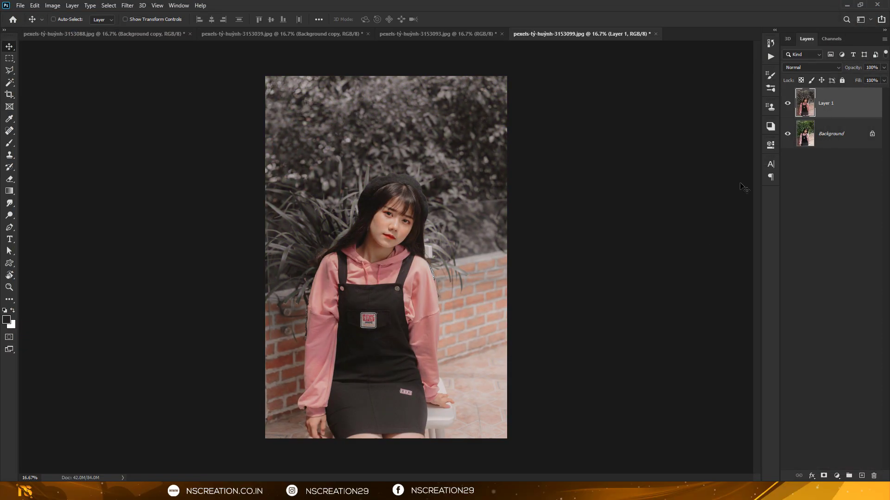
{"action": "left_click", "coordinate": [788, 104]}
{"action": "left_click", "coordinate": [788, 104]}
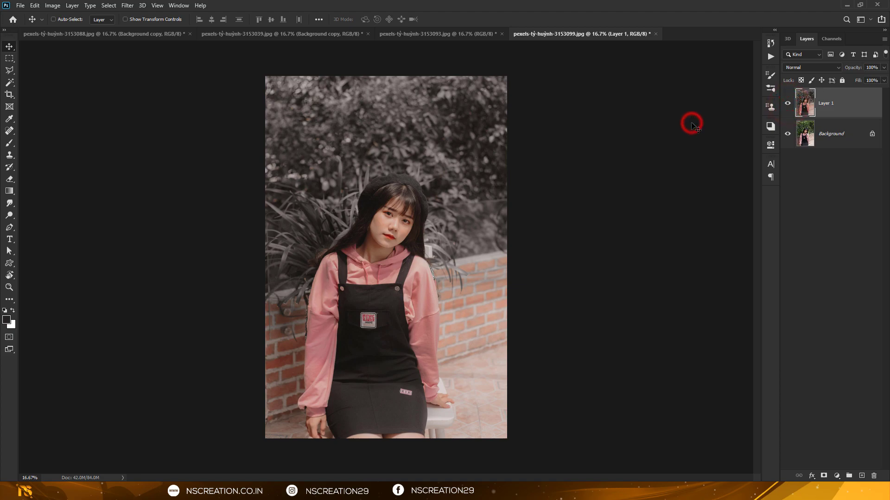